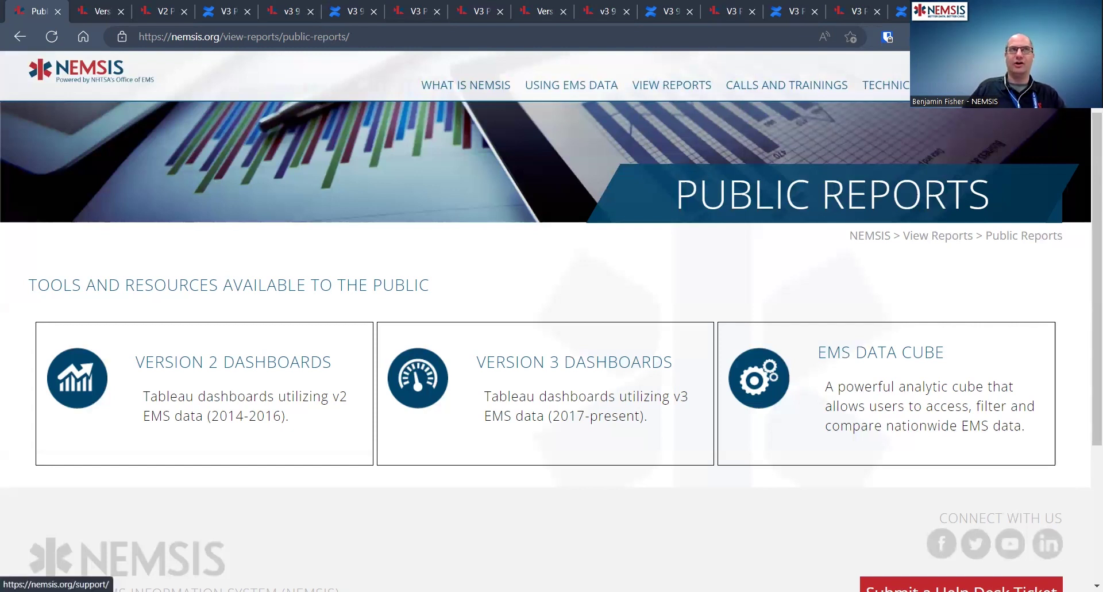
# Open the NEMSIS Support page and scroll through its TAC Help Desk guidance.
pyautogui.click(1029, 85)
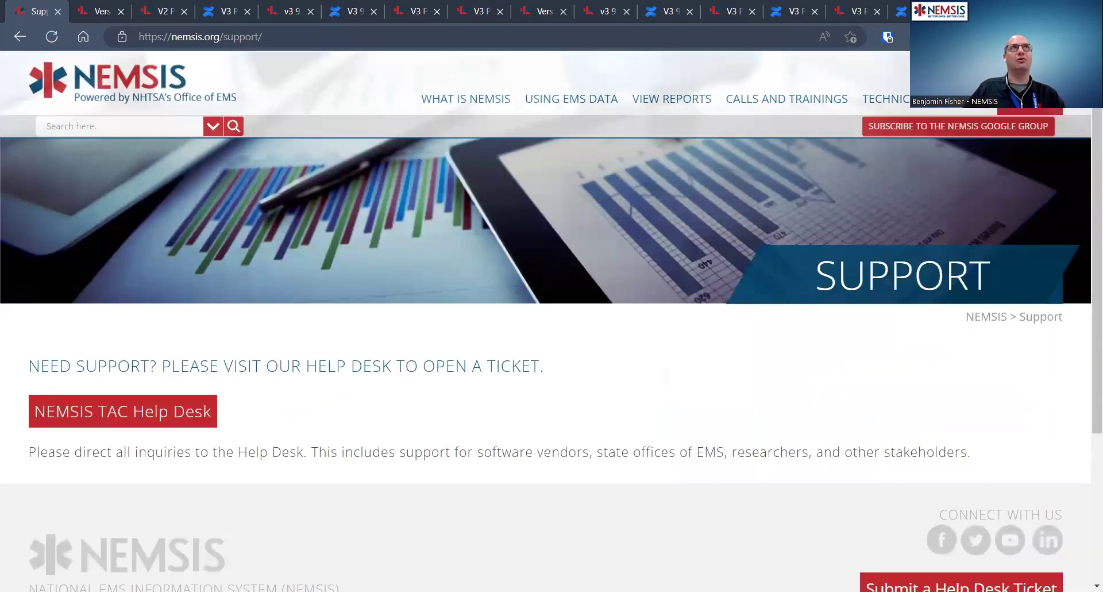
pyautogui.scroll(-3, 259, 364)
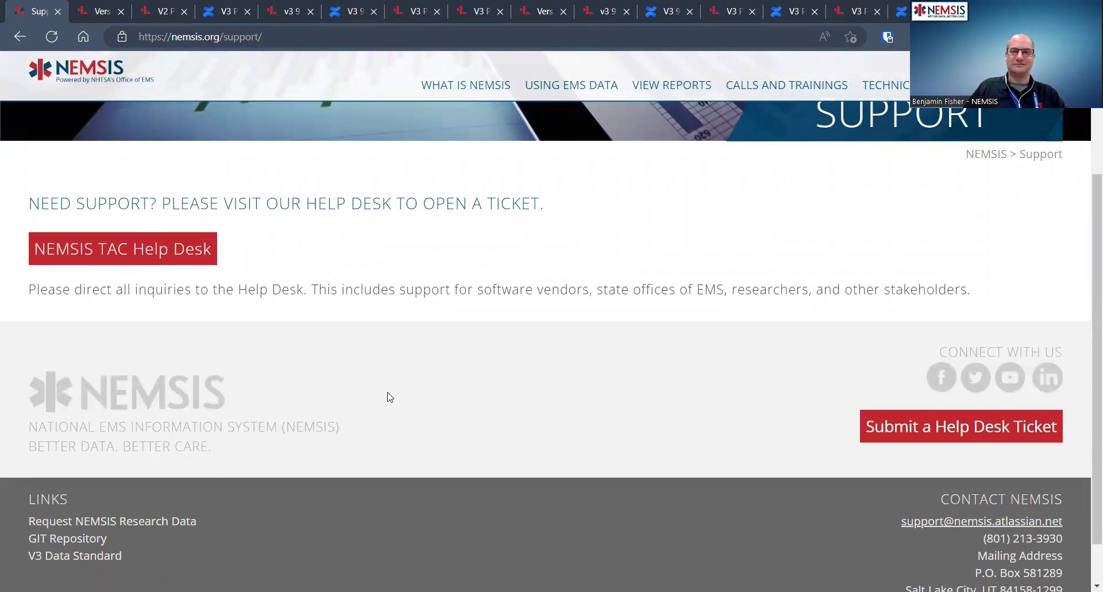
pyautogui.scroll(3, 317, 313)
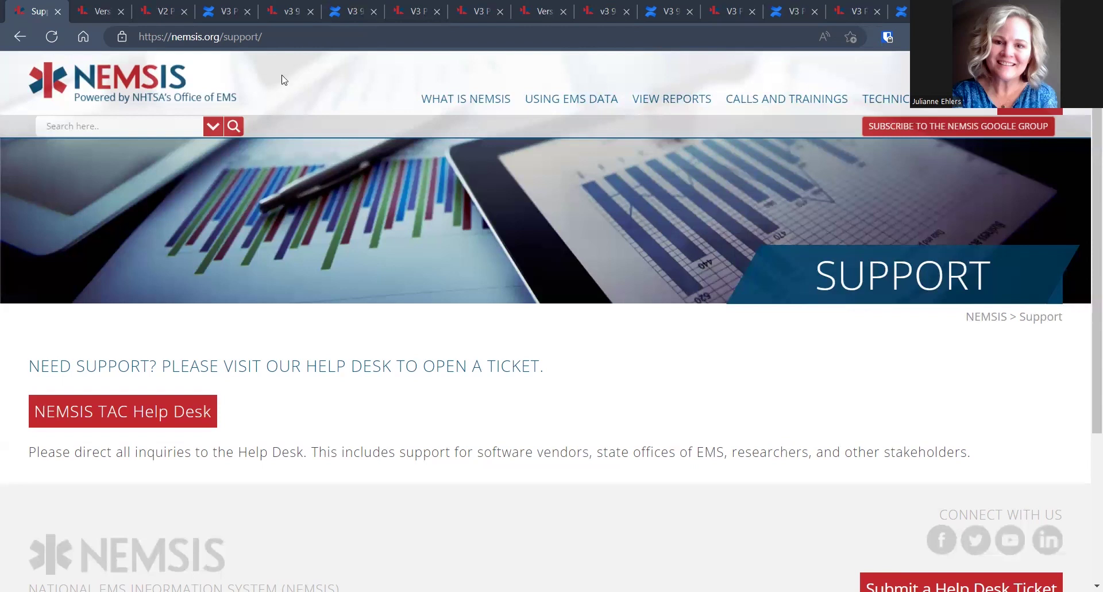
# Cycle through the open report tabs back to the v3 911 Call Complaint Dashboard.
pyautogui.hotkey('ctrl', 'Tab')
pyautogui.hotkey('ctrl', 'Tab')
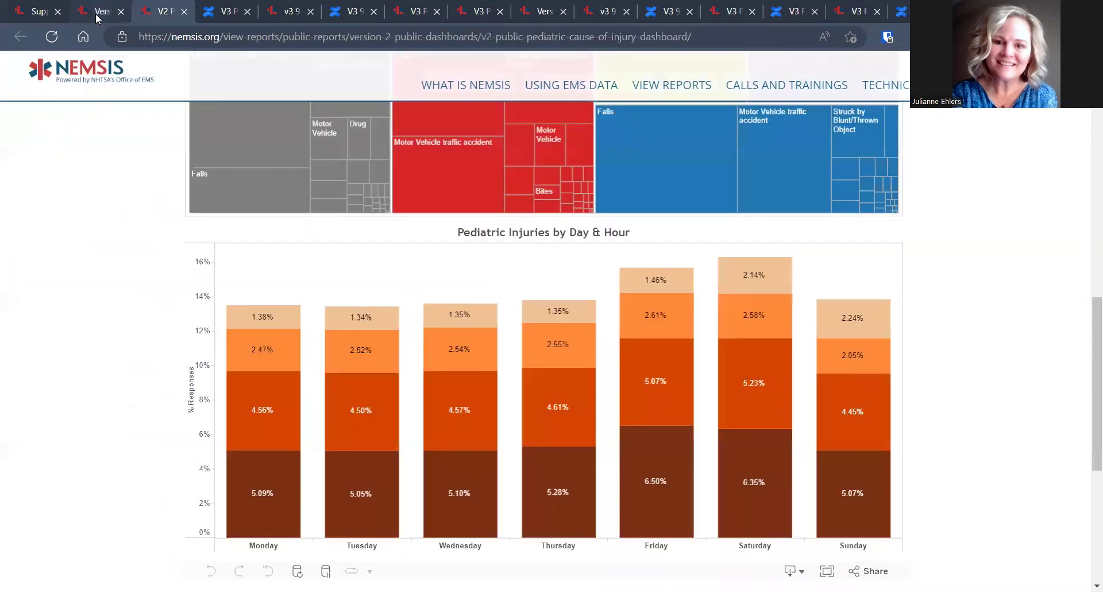
pyautogui.hotkey('ctrl', 'Tab')
pyautogui.hotkey('ctrl', 'Tab')
pyautogui.hotkey('ctrl', 'Tab')
pyautogui.hotkey('ctrl', 'Tab')
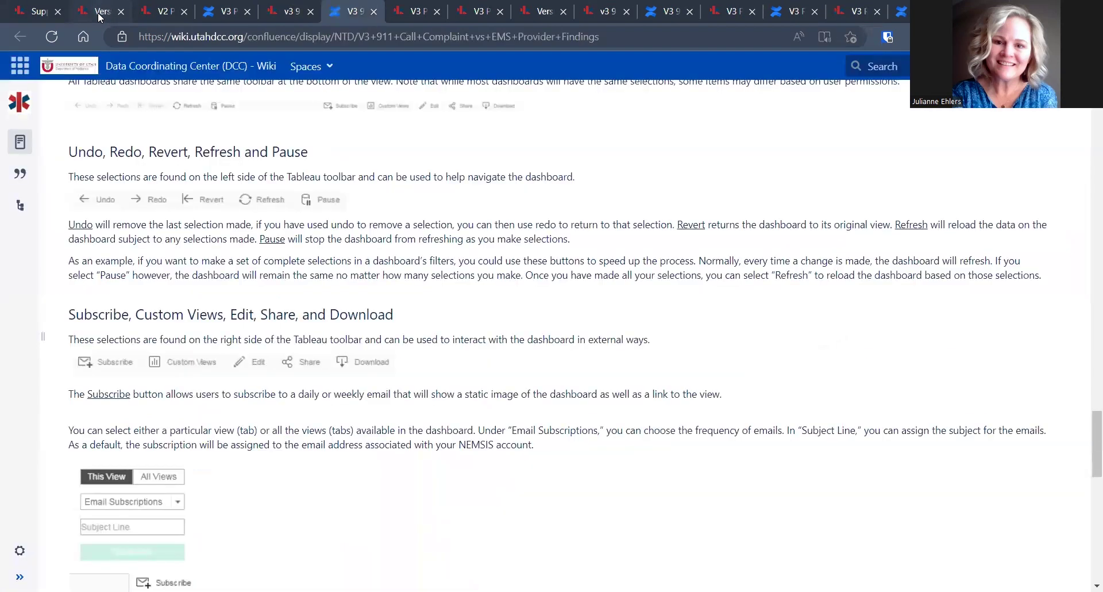
pyautogui.hotkey('ctrl', 'shift', 'Tab')
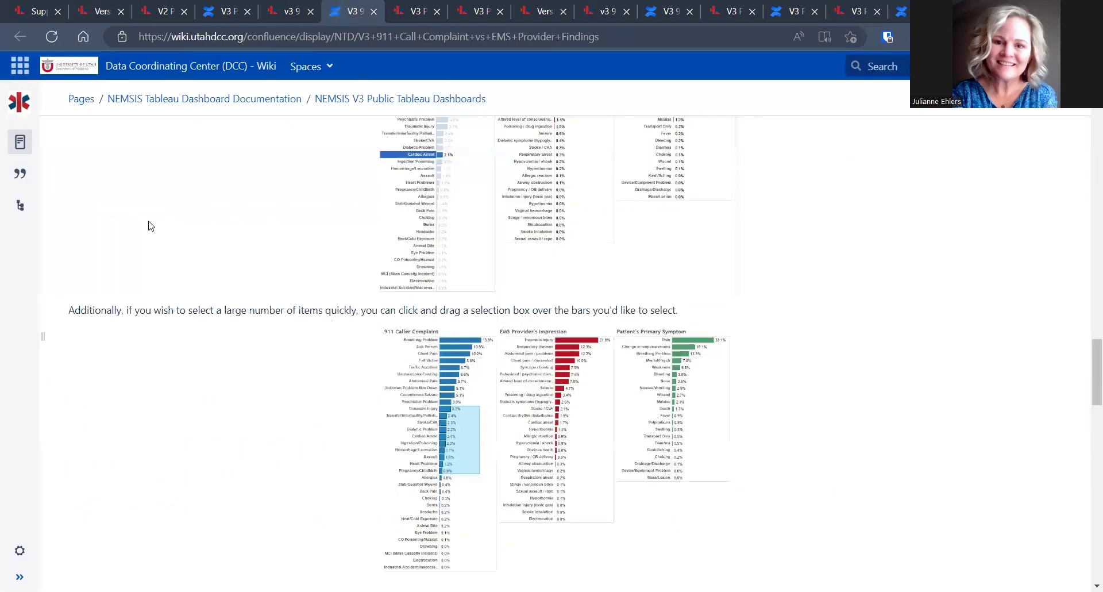
pyautogui.hotkey('ctrl', 'shift', 'Tab')
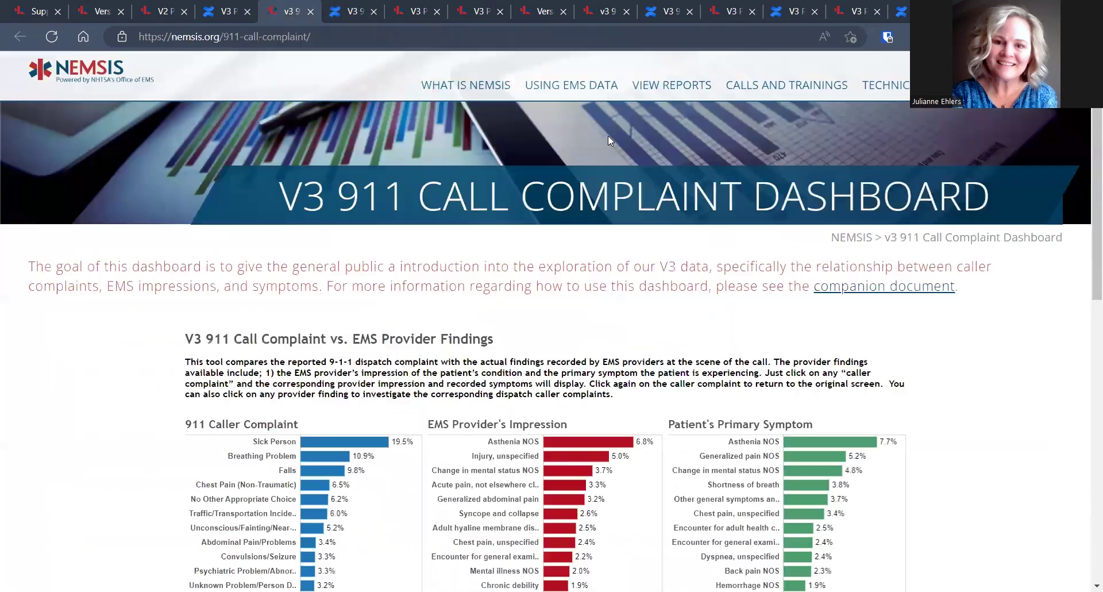
pyautogui.moveTo(861, 92)
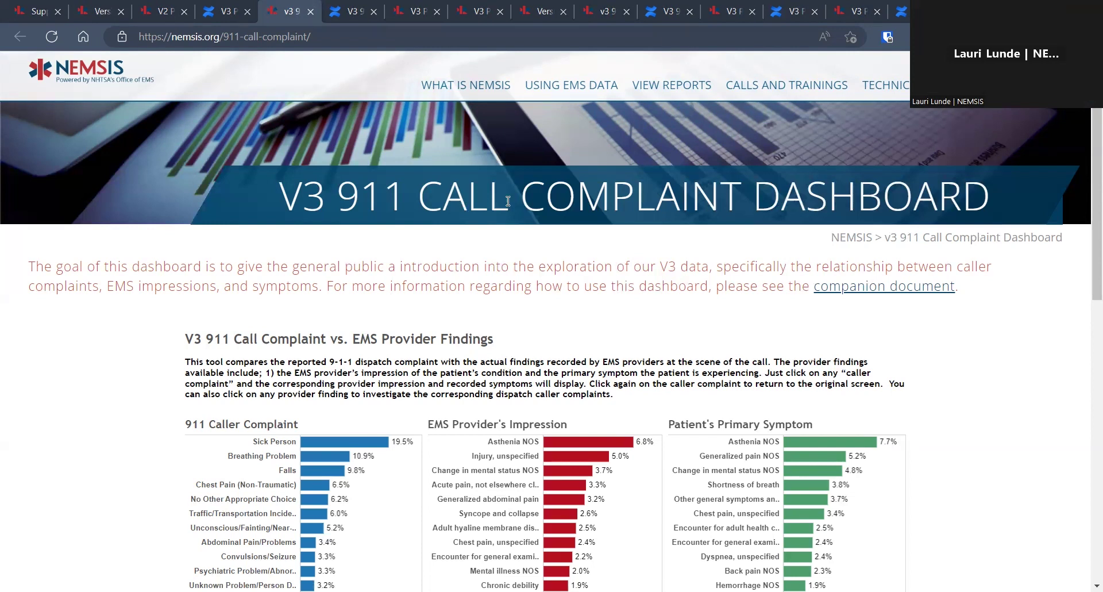
# Filter the charts to the Anxiety NOS provider impression and show the Image/PDF/PowerPoint download choices.
pyautogui.scroll(-8, 396, 304)
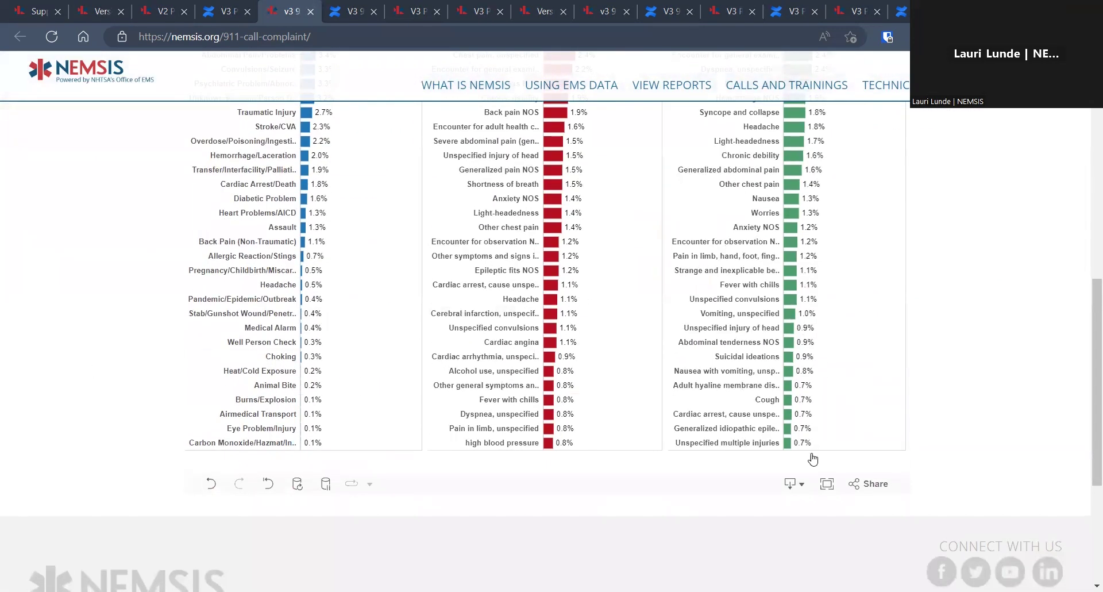
pyautogui.click(805, 486)
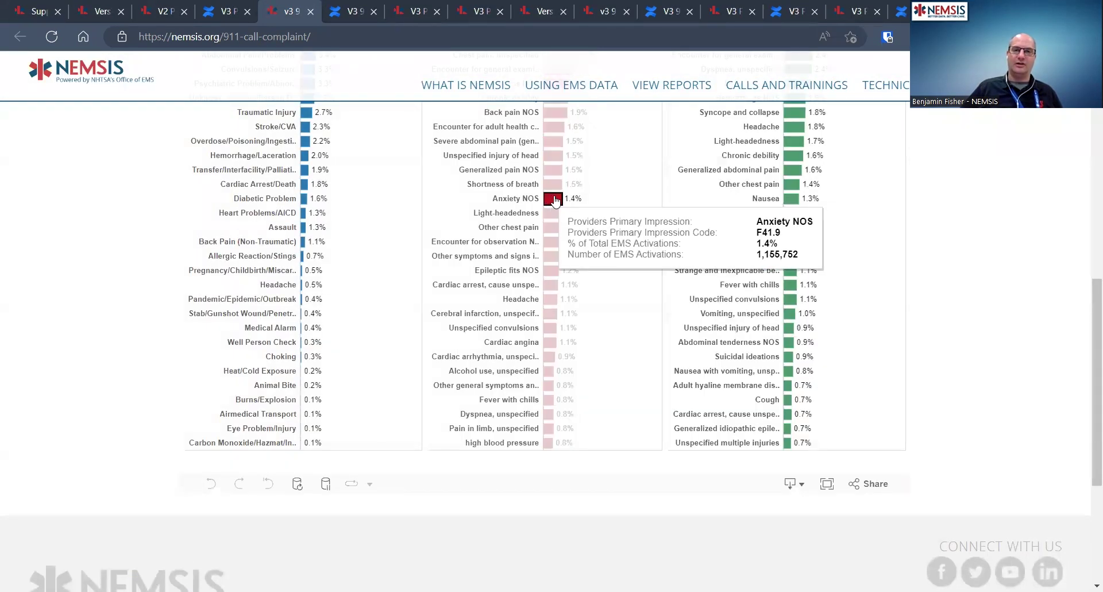
pyautogui.click(551, 200)
pyautogui.scroll(3, 596, 287)
pyautogui.scroll(-1, 596, 289)
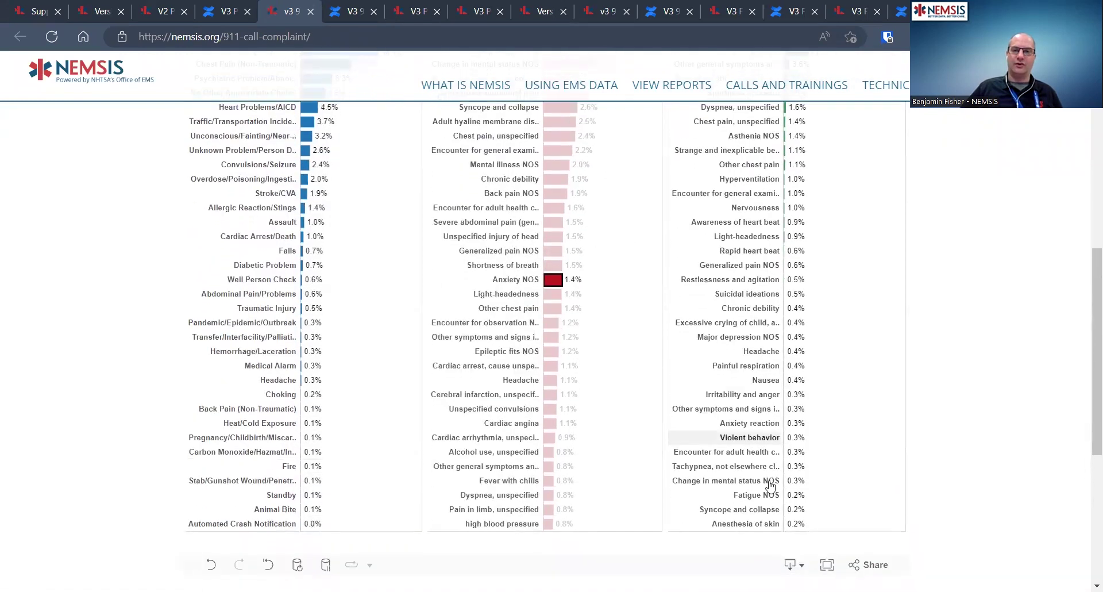
pyautogui.click(792, 564)
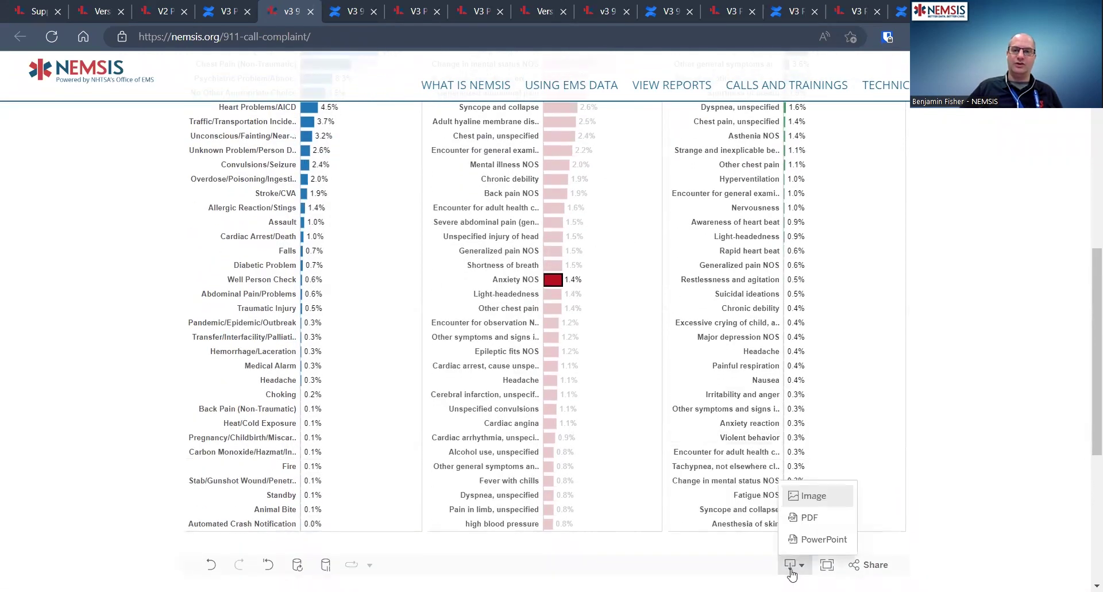
# Download only This View as a Letter-size Portrait PDF, then close the Download PDF dialog.
pyautogui.click(814, 522)
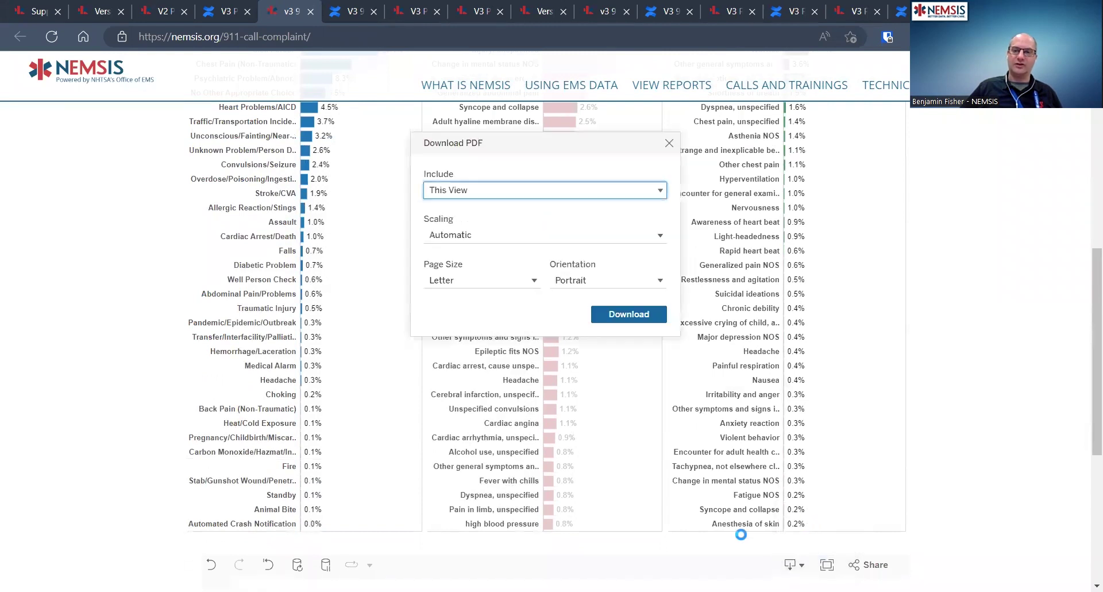
pyautogui.click(490, 191)
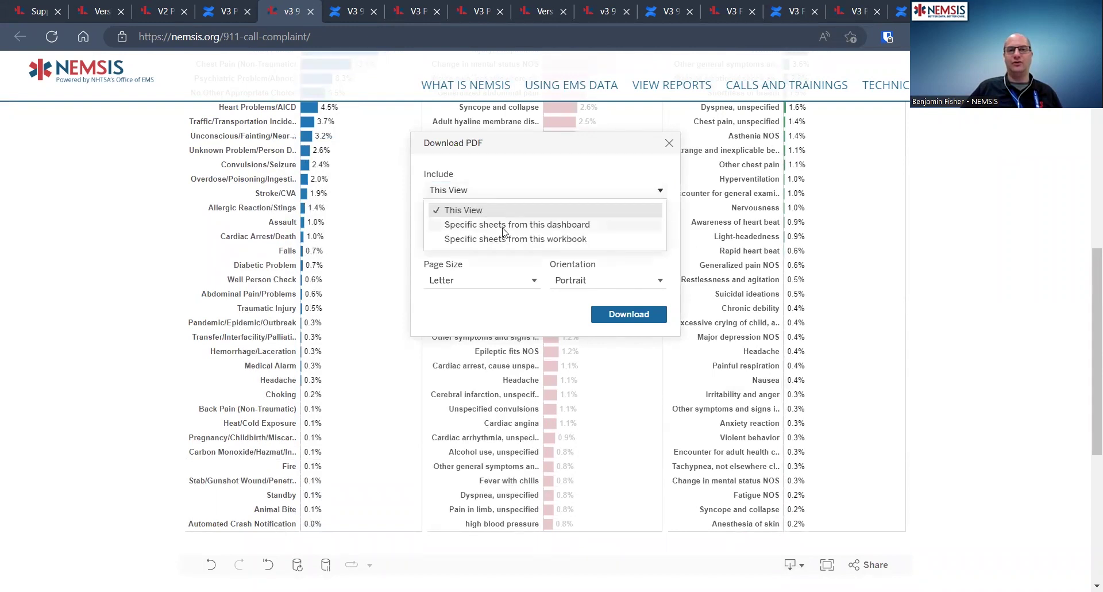
pyautogui.click(527, 191)
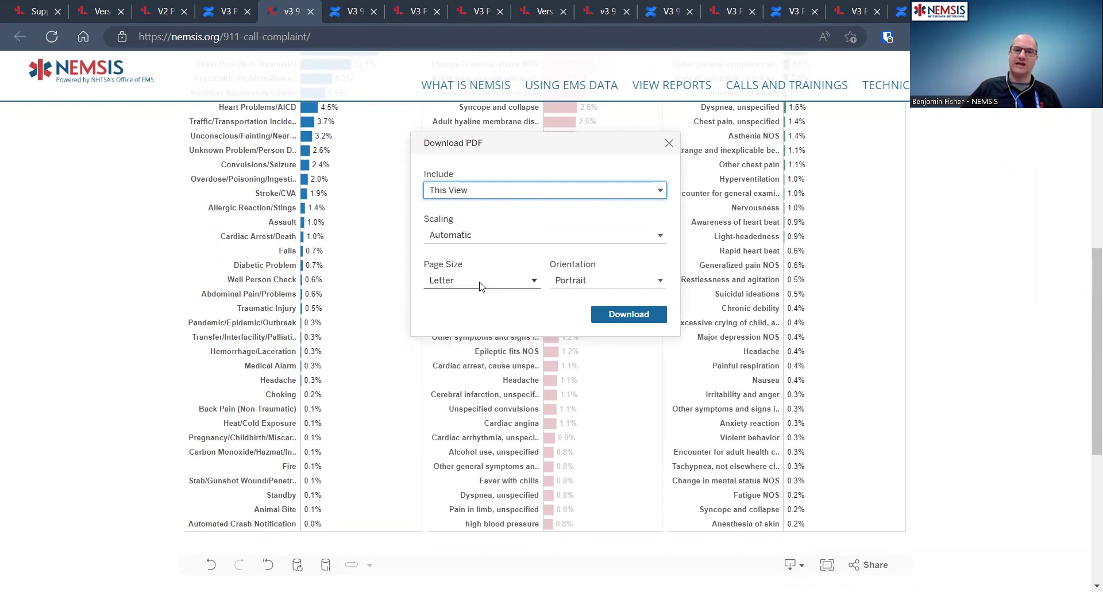
pyautogui.click(629, 318)
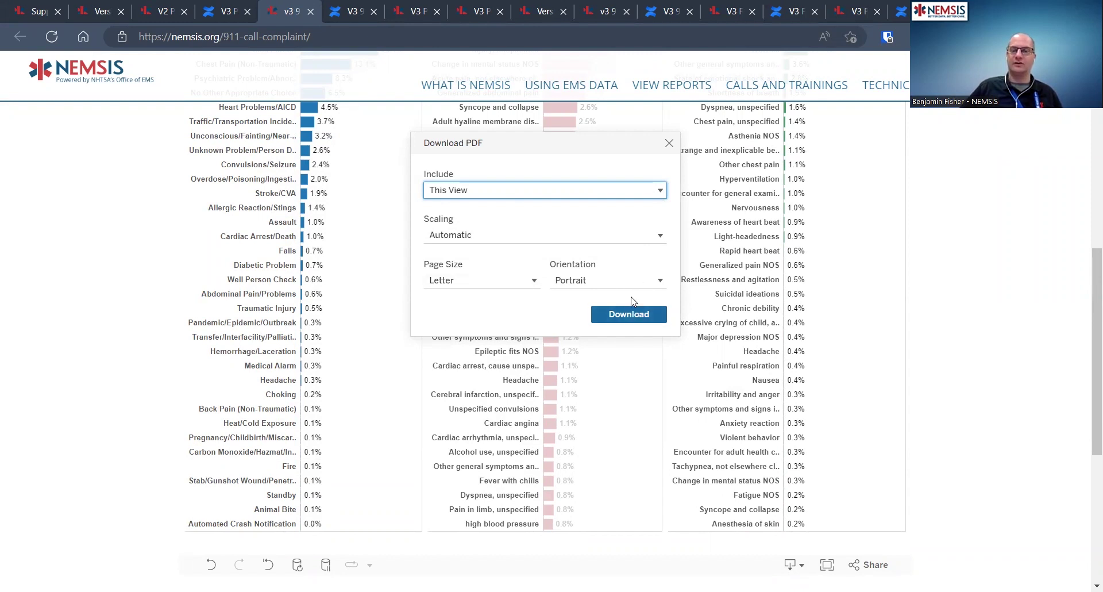
pyautogui.click(668, 143)
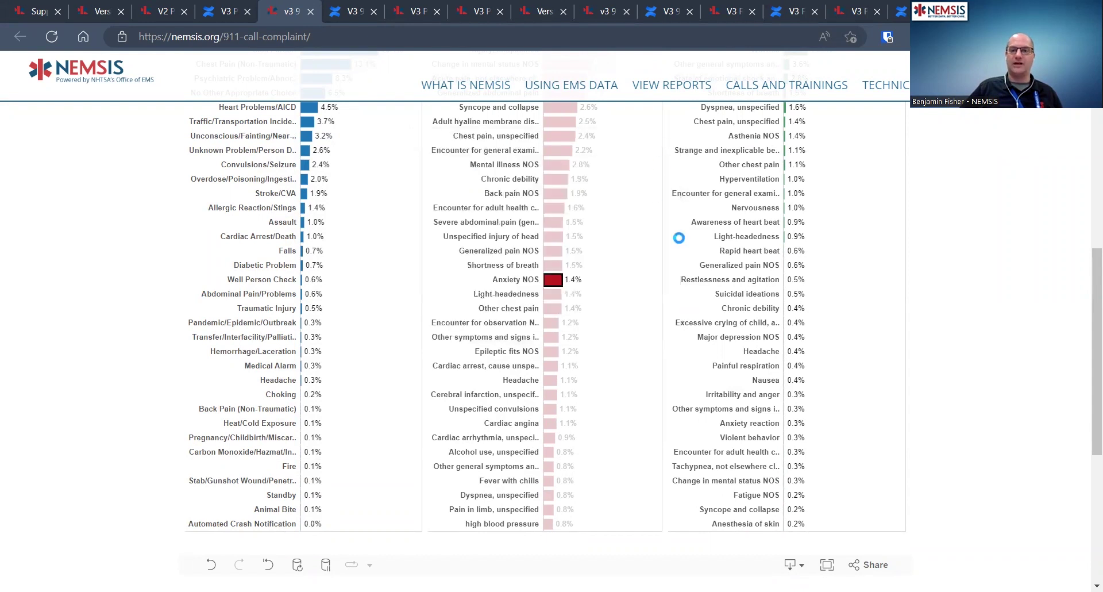
pyautogui.click(873, 564)
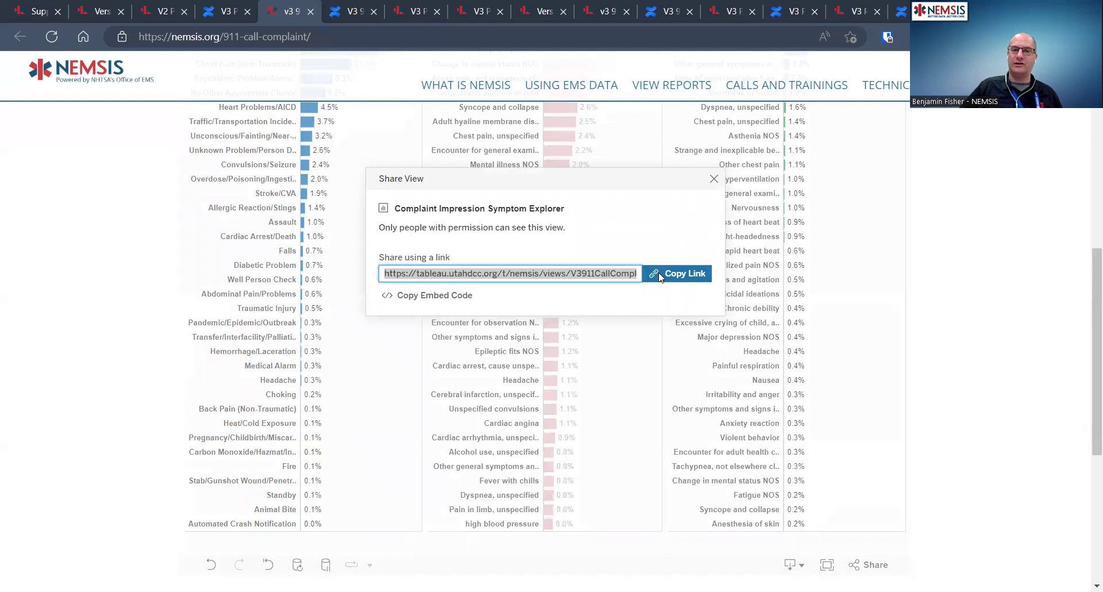
pyautogui.click(713, 180)
pyautogui.click(714, 180)
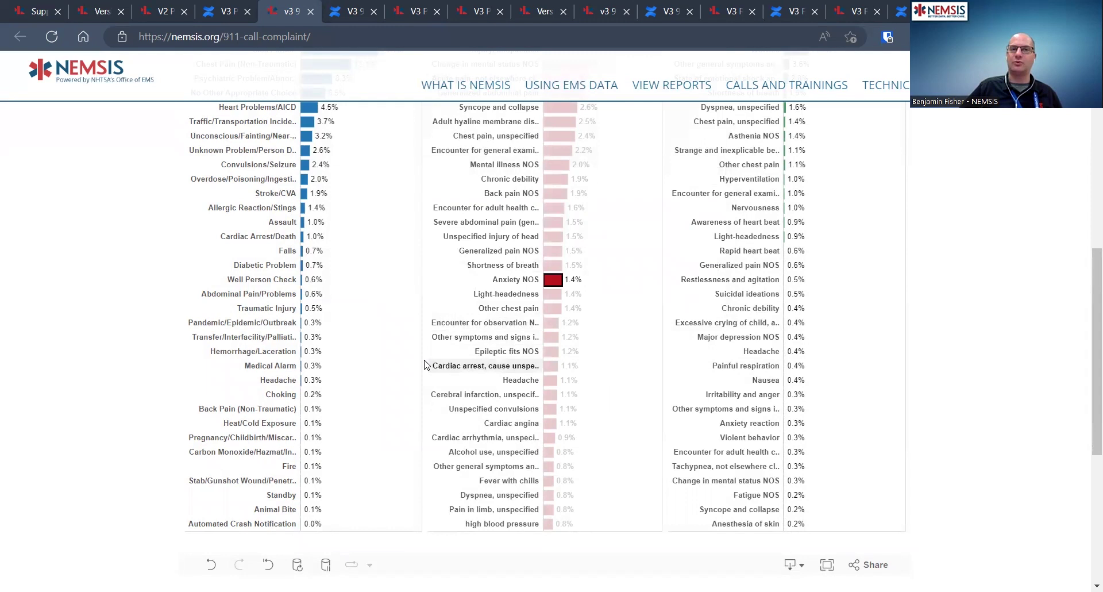
pyautogui.scroll(2, 423, 371)
pyautogui.scroll(-2, 423, 371)
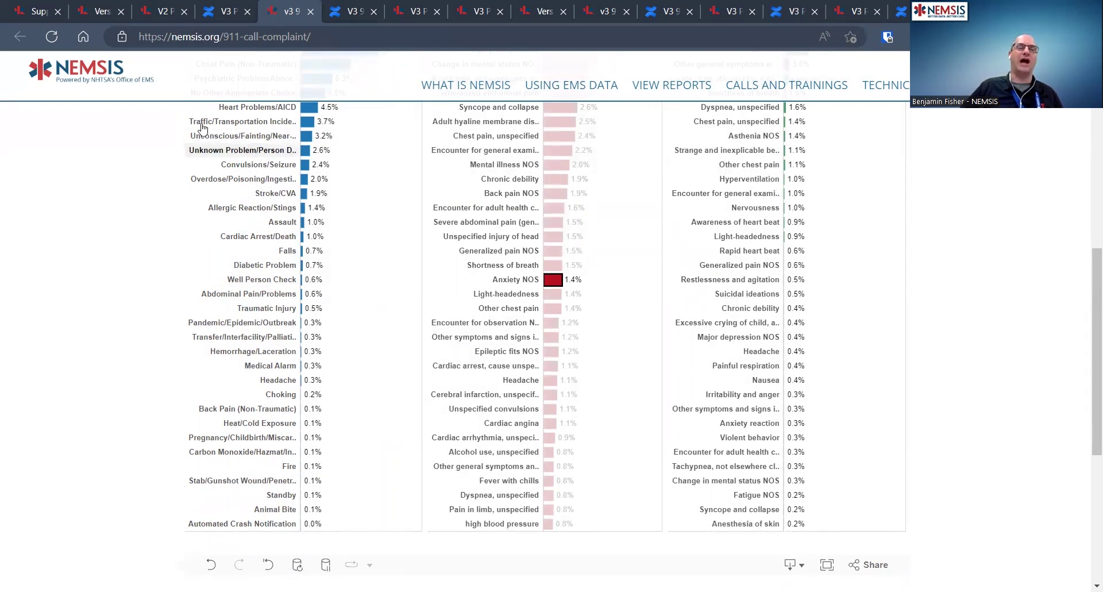
pyautogui.scroll(10, 193, 212)
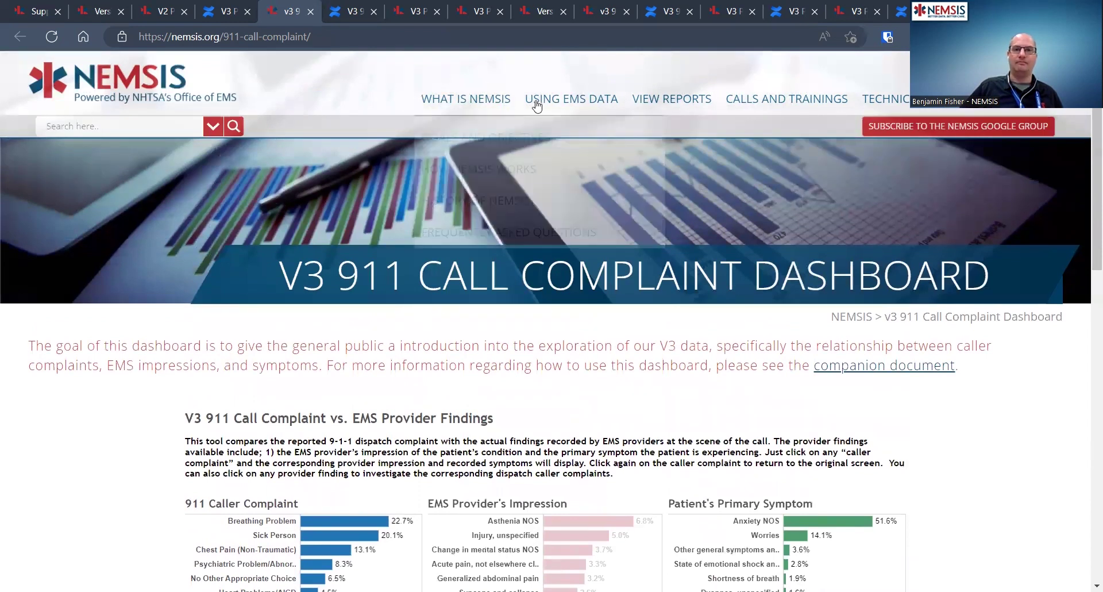
# Go through Public Reports and Version 3 Dashboards to the Performance Measures Dashboard.
pyautogui.click(674, 134)
pyautogui.scroll(-5, 343, 340)
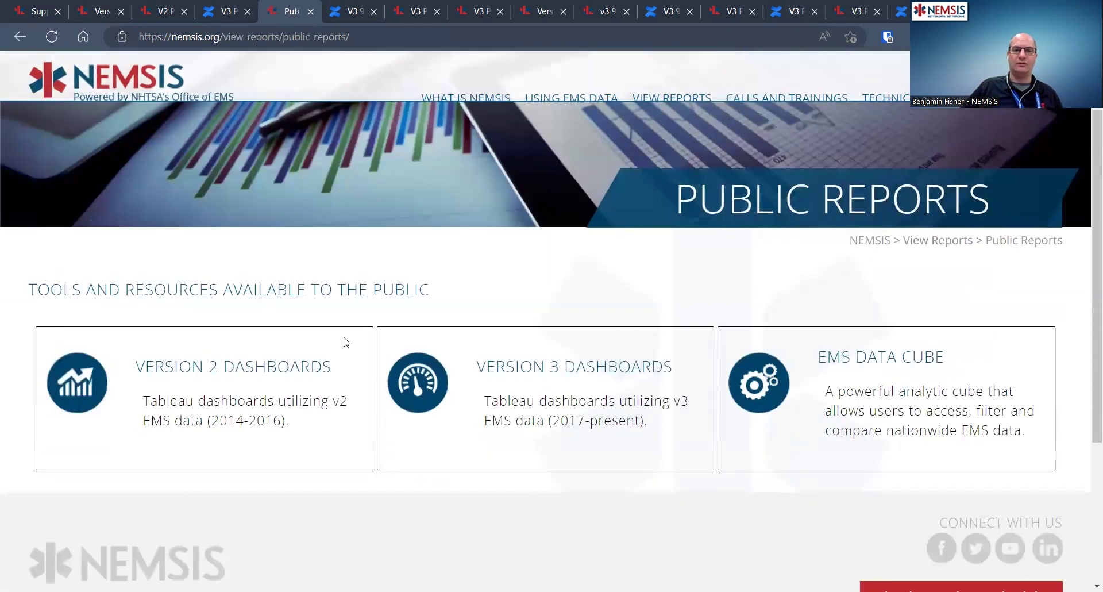
pyautogui.click(509, 292)
pyautogui.scroll(-6, 497, 347)
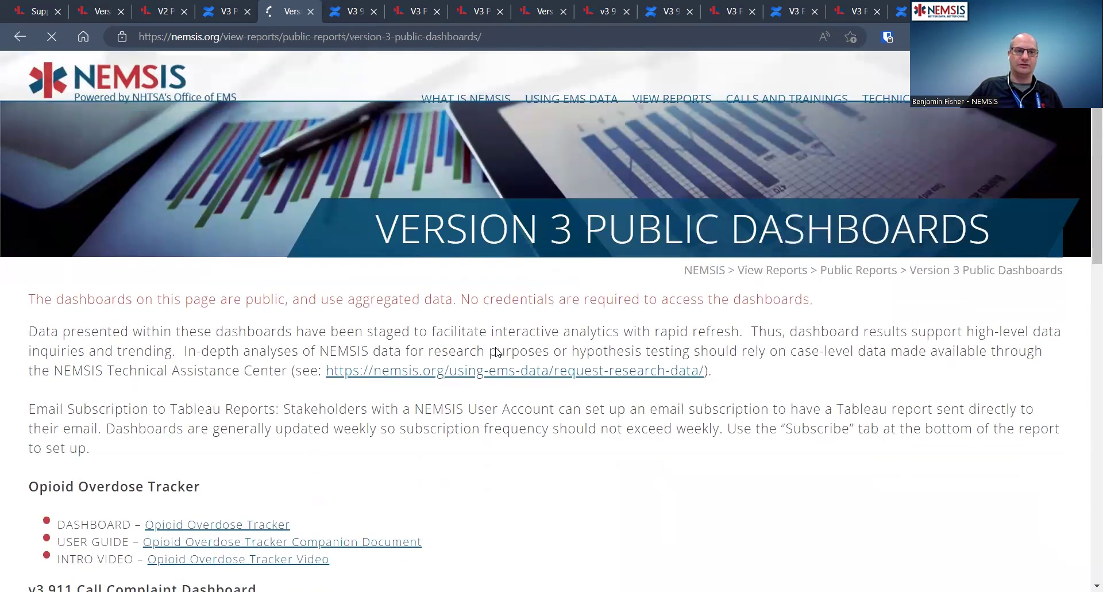
pyautogui.scroll(-2, 496, 352)
pyautogui.click(312, 274)
# Scroll through the measures, such as Trauma-01 Pain Assessment of Injured Patients at 69%.
pyautogui.scroll(-5, 613, 386)
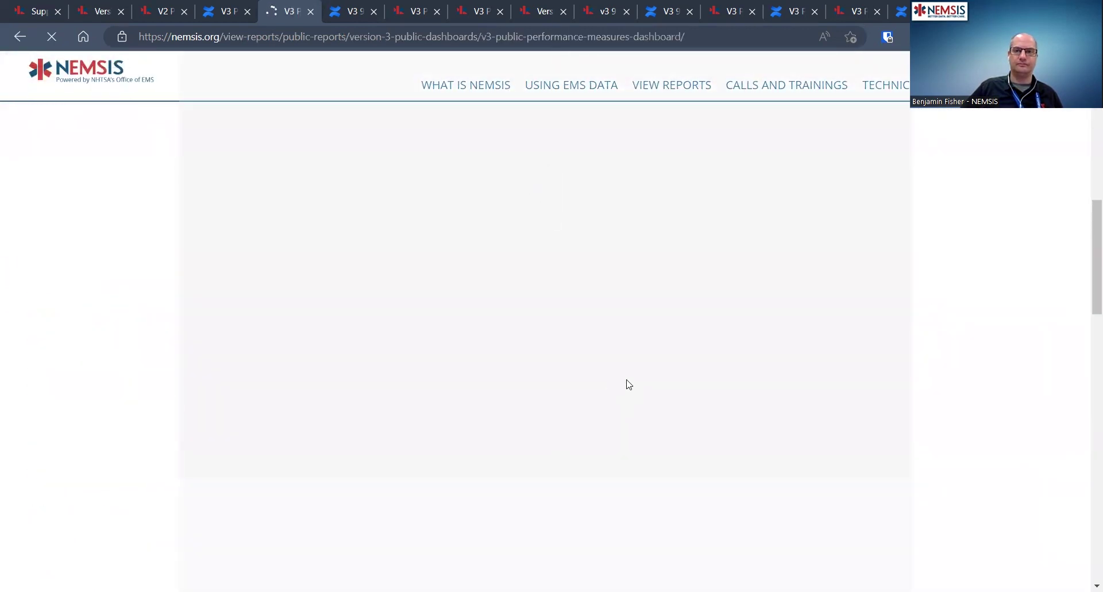
pyautogui.scroll(-15, 950, 450)
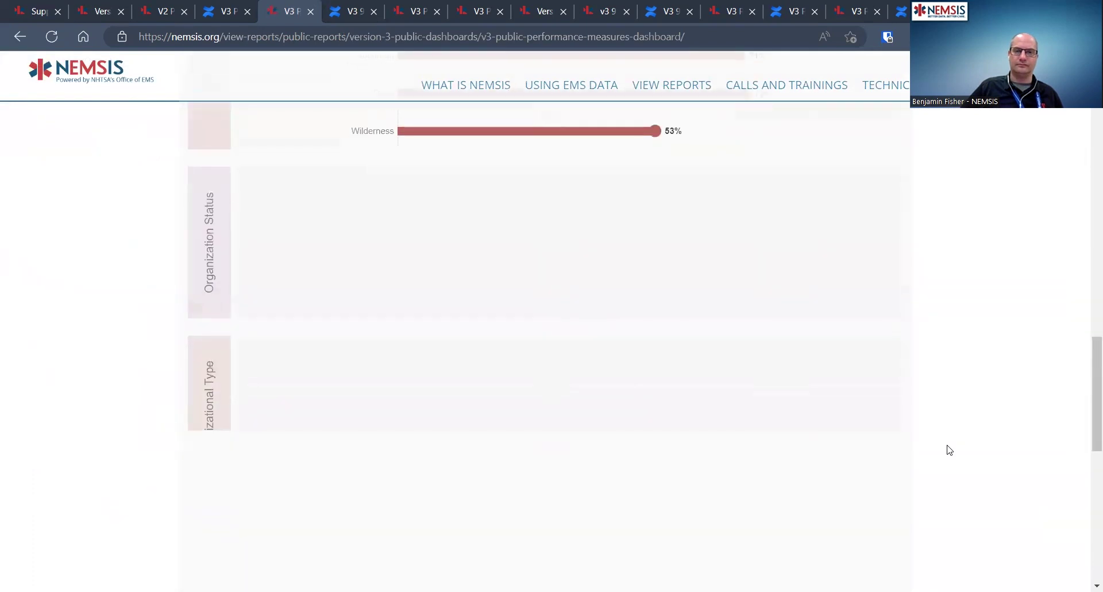
pyautogui.scroll(-1, 949, 450)
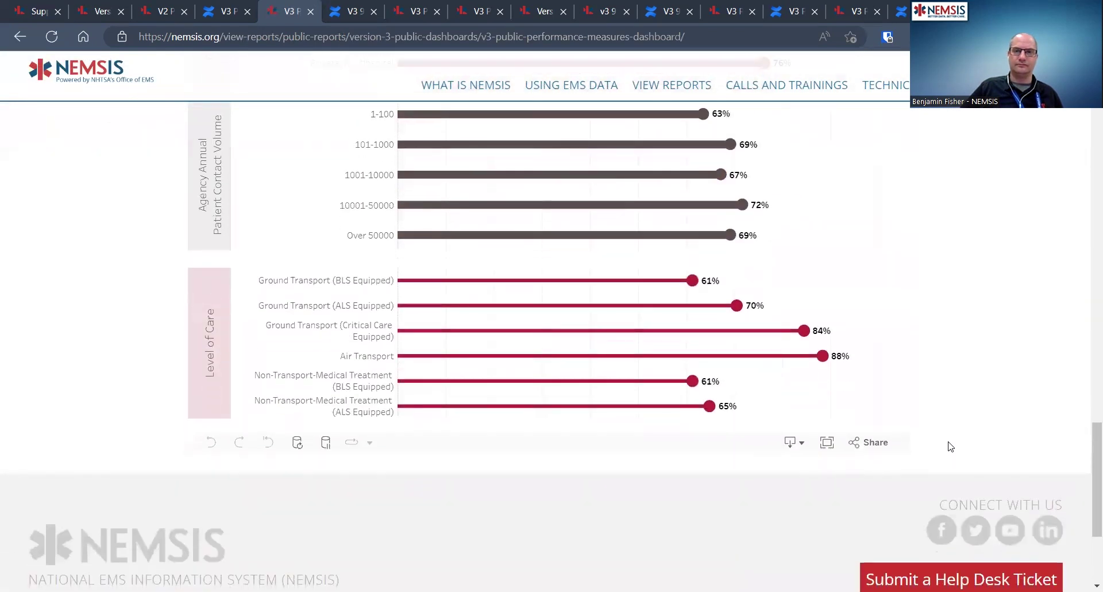
pyautogui.click(801, 444)
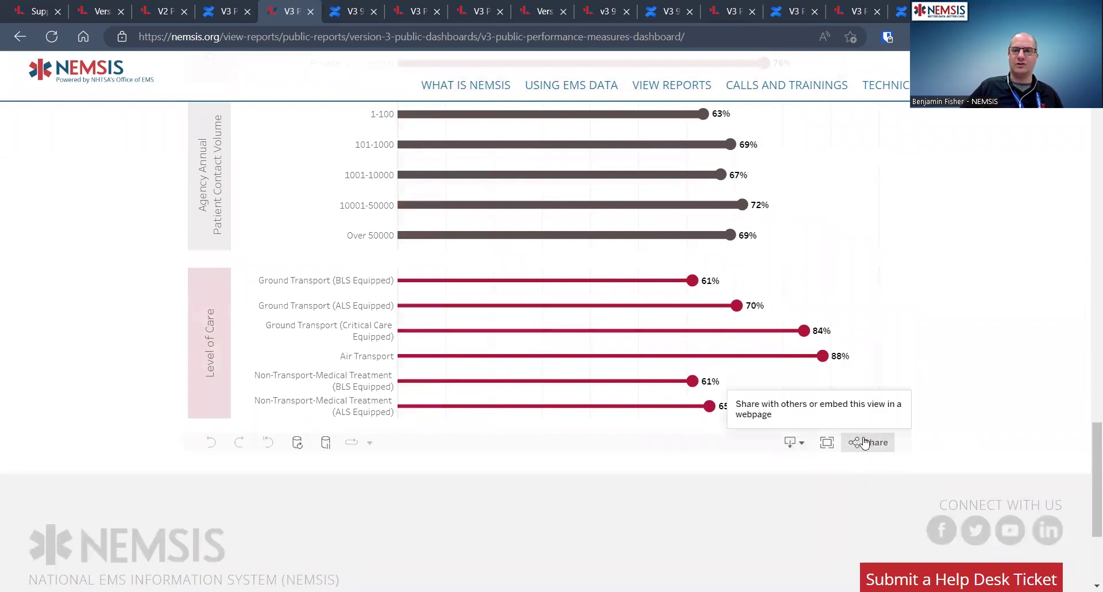
pyautogui.scroll(10, 879, 449)
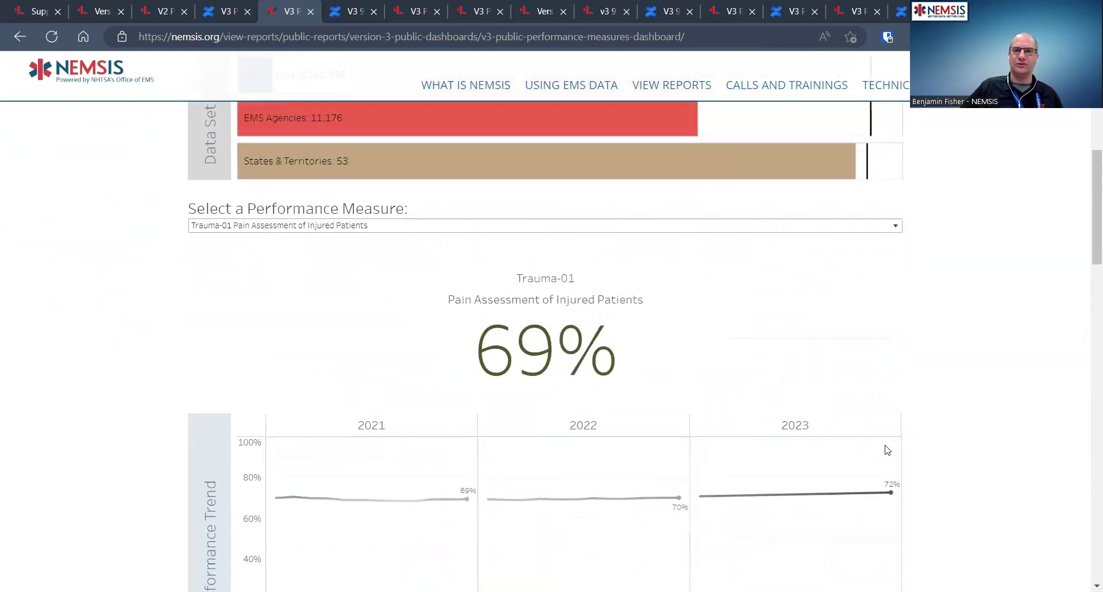
pyautogui.scroll(7, 888, 450)
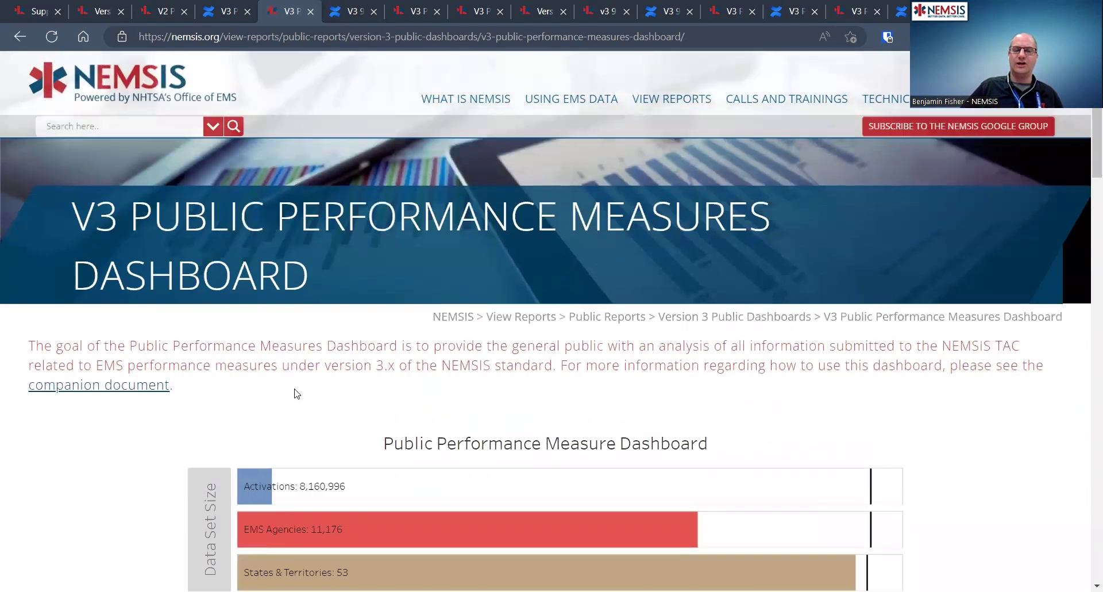
pyautogui.scroll(-15, 114, 448)
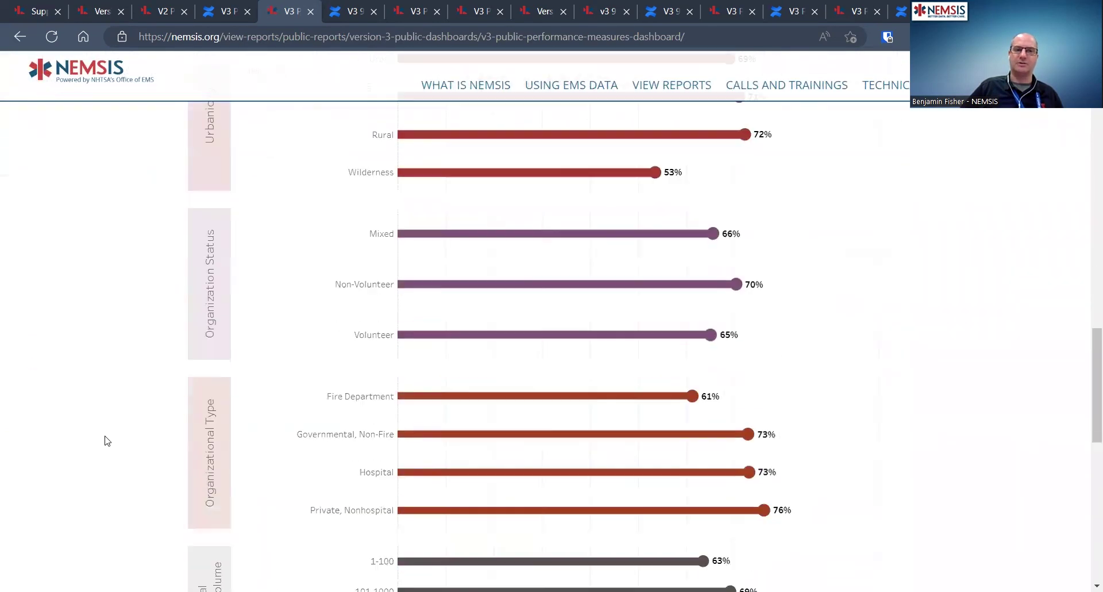
pyautogui.scroll(-8, 107, 441)
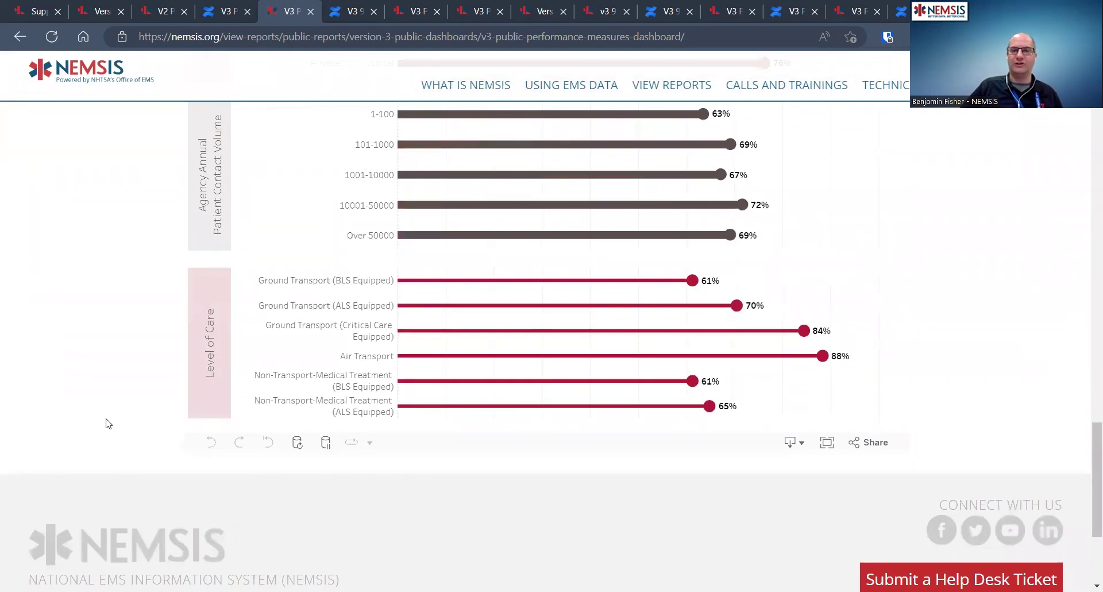
pyautogui.scroll(20, 108, 423)
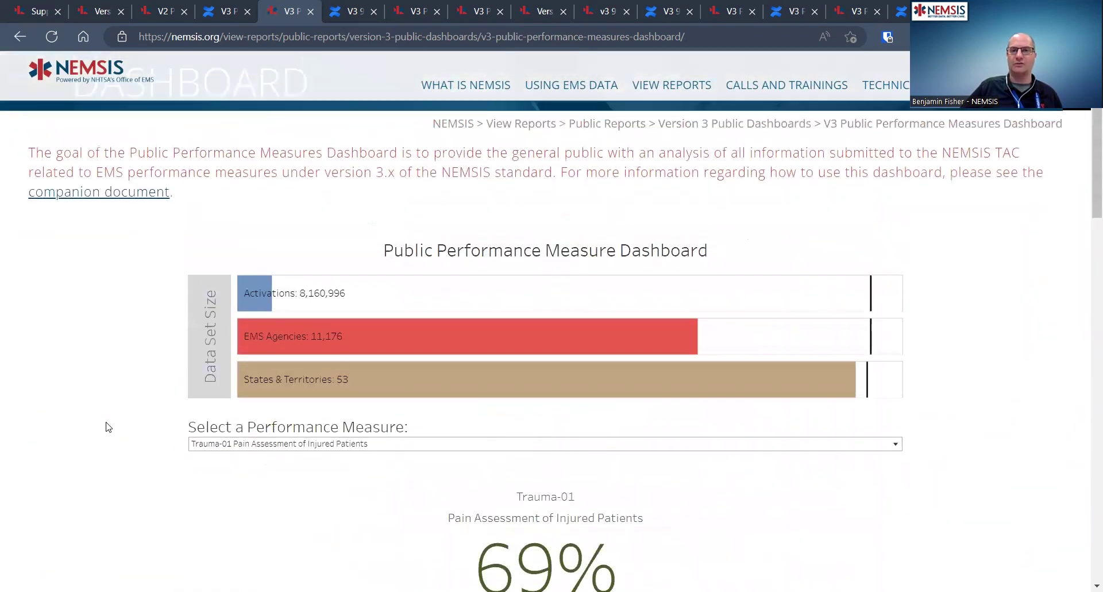